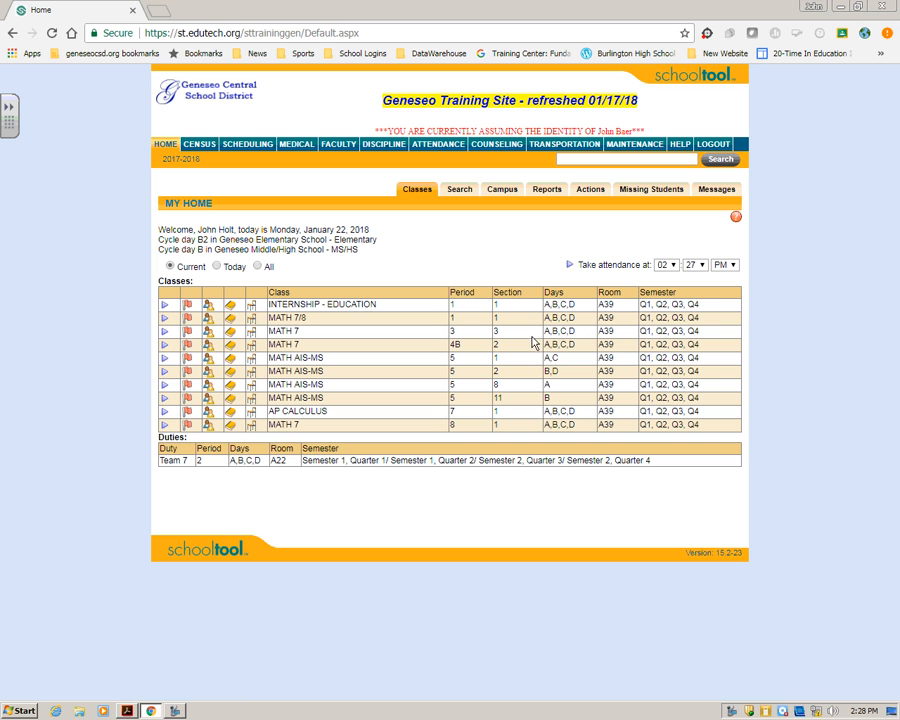
Step: Open the grades of the period 4B MATH 7 class and switch the view to Submit marking period grades
click(231, 346)
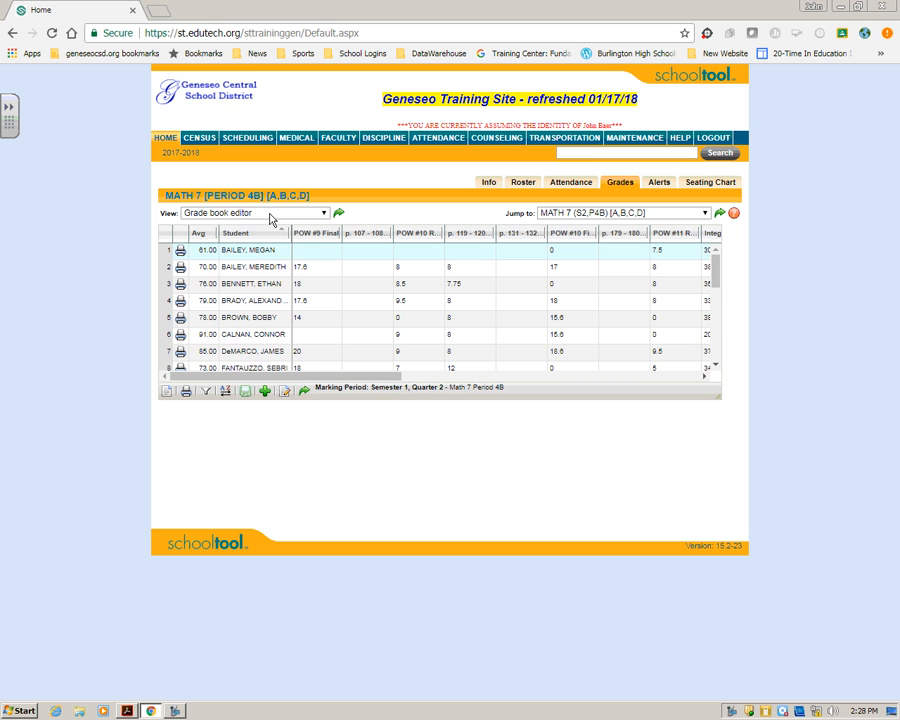
click(270, 213)
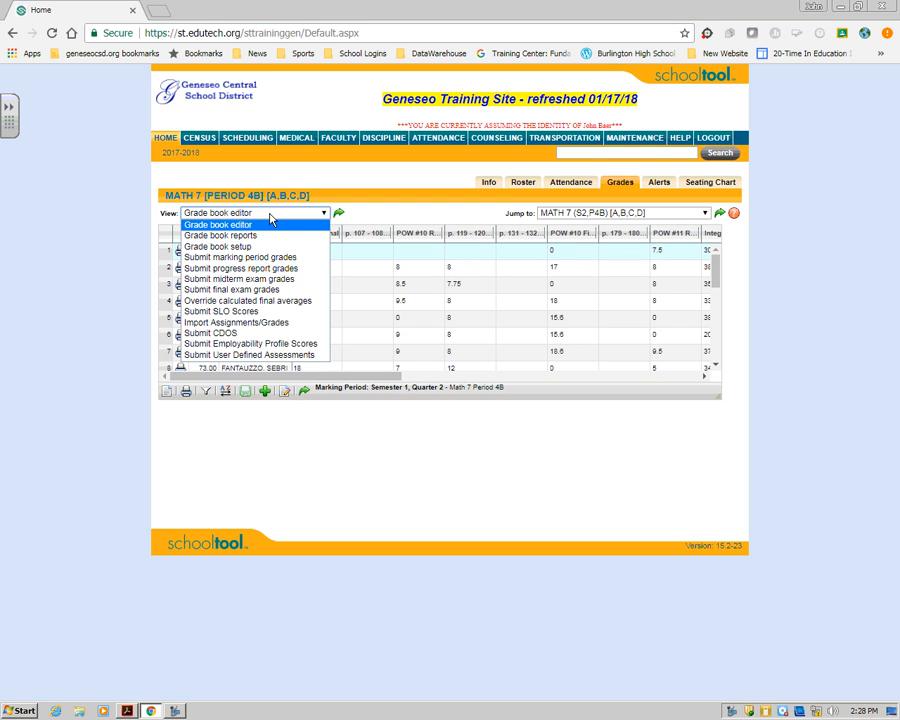
click(267, 257)
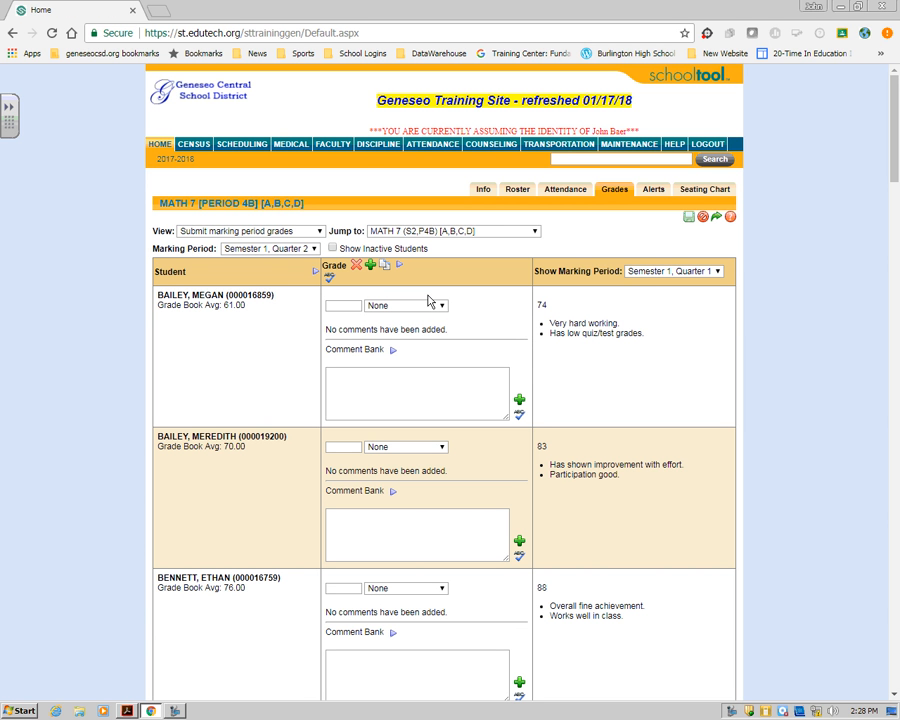
Step: Show the marking period Semester 1, Quarter 2 for comparison and fill all students' grades from their grade book averages
click(666, 272)
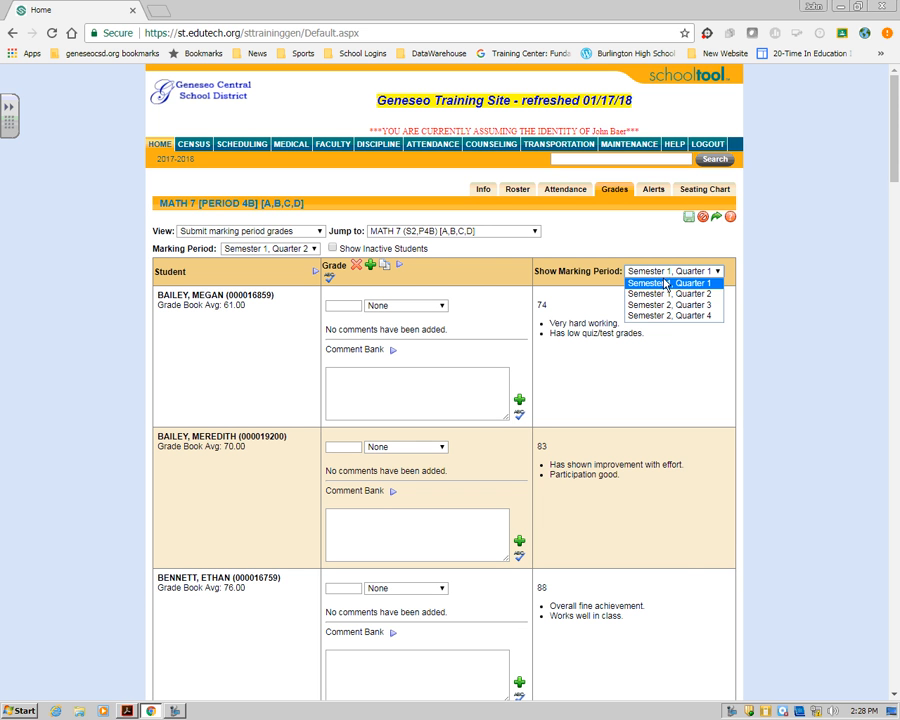
click(664, 296)
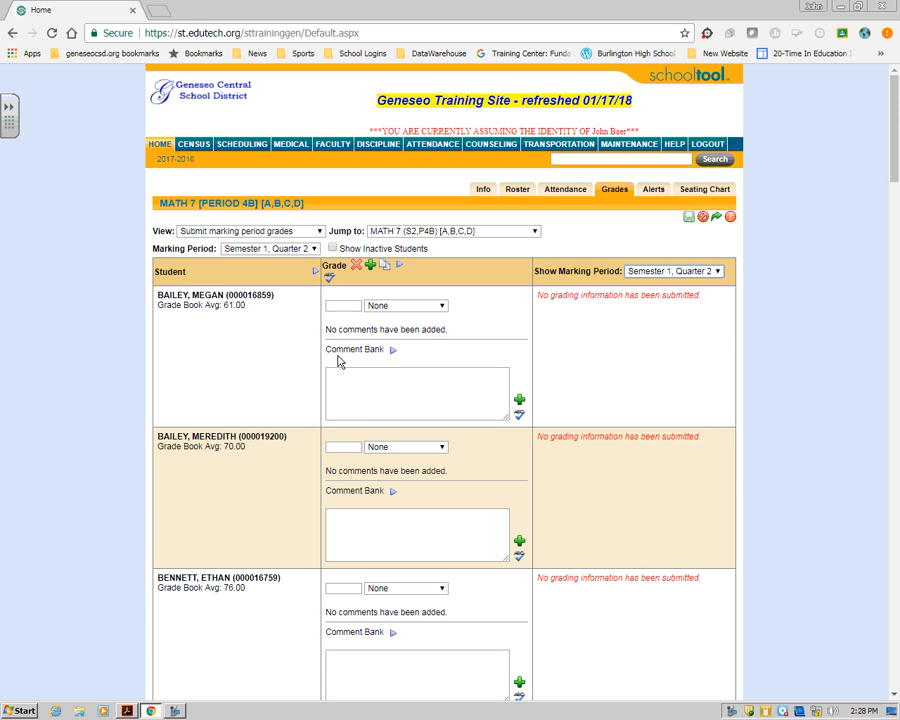
click(315, 276)
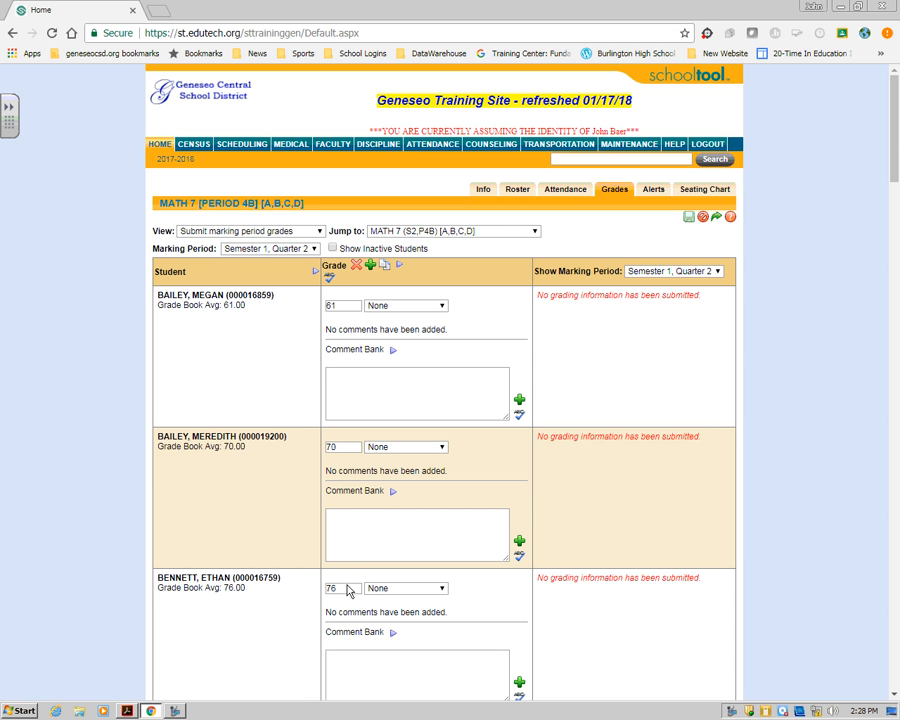
Step: Add the comment bank entries "Effort should be more consistent." and "Final project missing." to the first student and save them
click(393, 353)
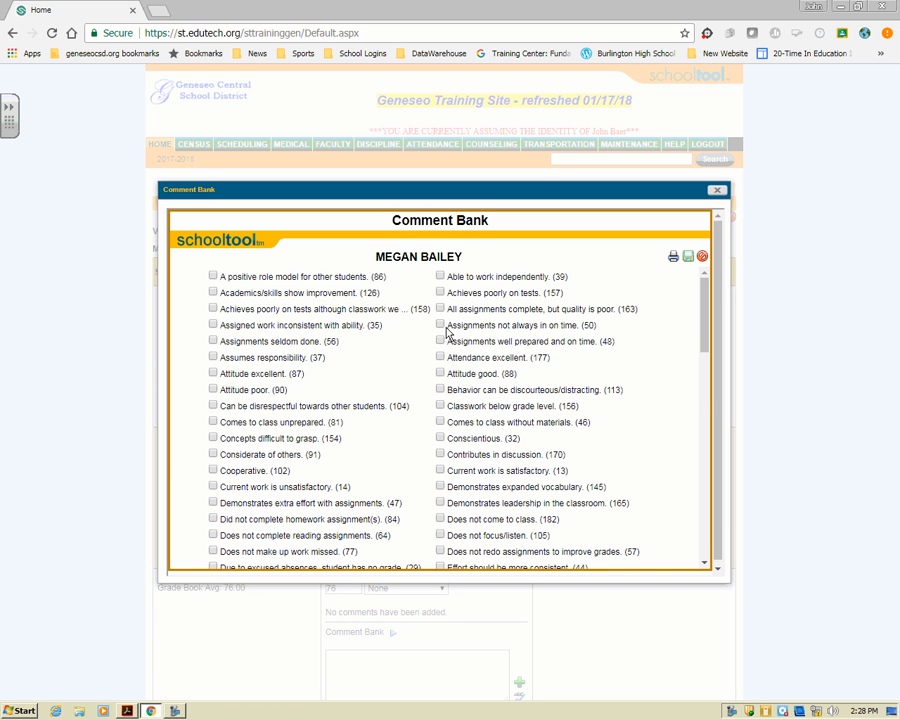
scroll(436, 465, down, 2)
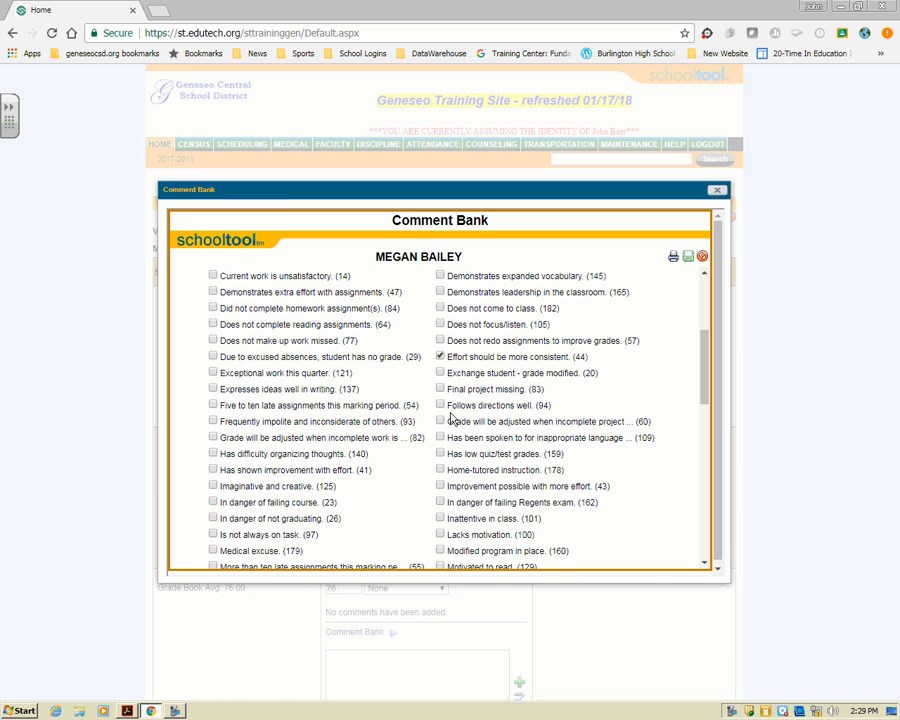
click(440, 388)
click(688, 260)
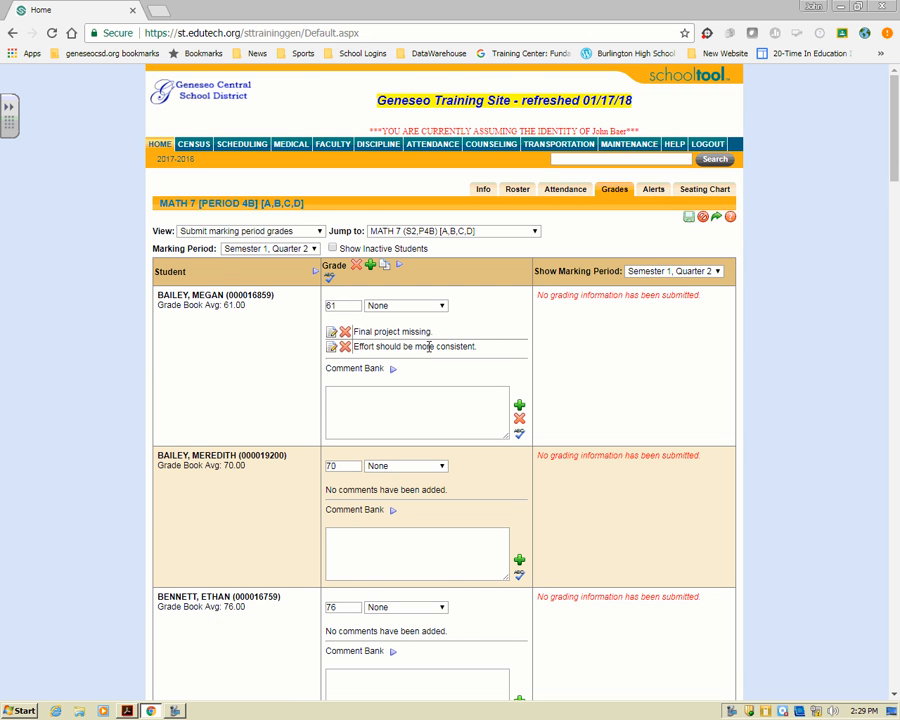
Step: Delete both the "Final project missing." and "Effort should be more consistent." comments from the first student
click(345, 332)
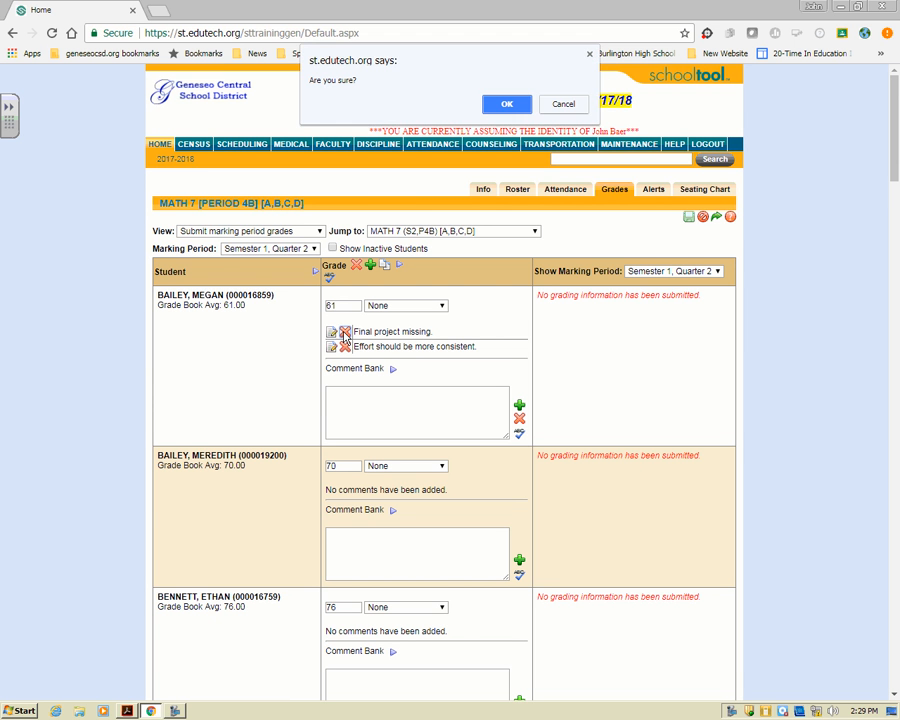
click(510, 104)
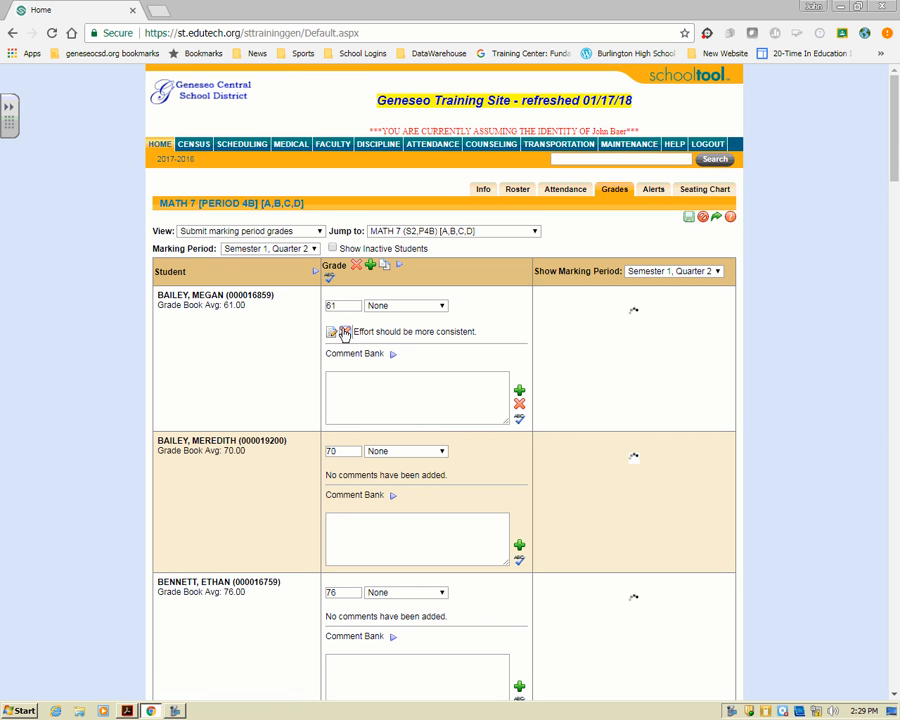
click(345, 332)
click(508, 103)
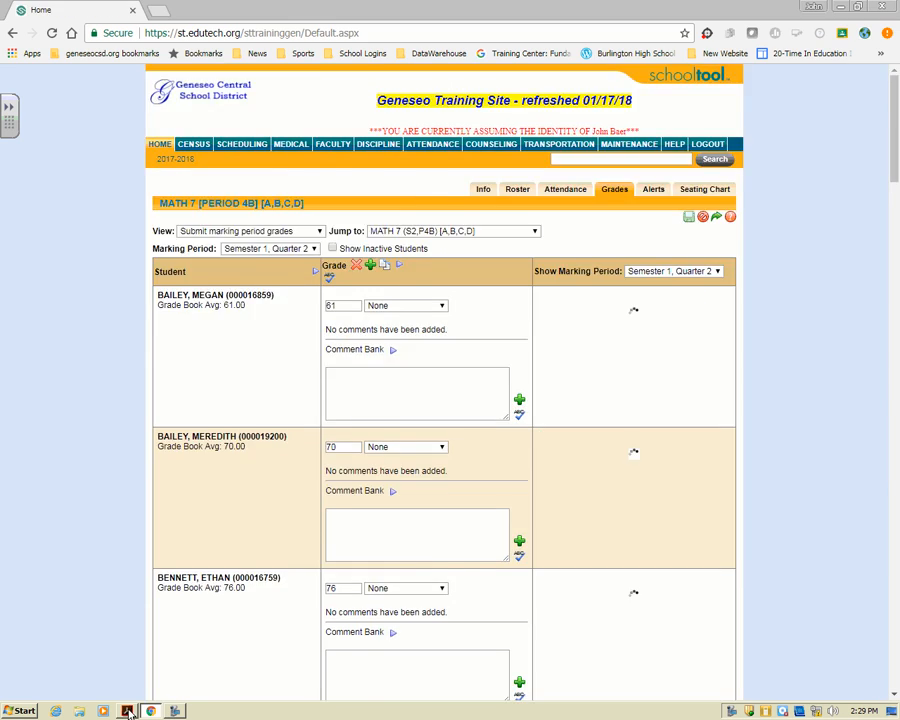
Step: Switch to Report Card Comments.pdf in Adobe Acrobat Reader, look up the Effort / Responsibility comment numbers, and return to the grade page
click(128, 710)
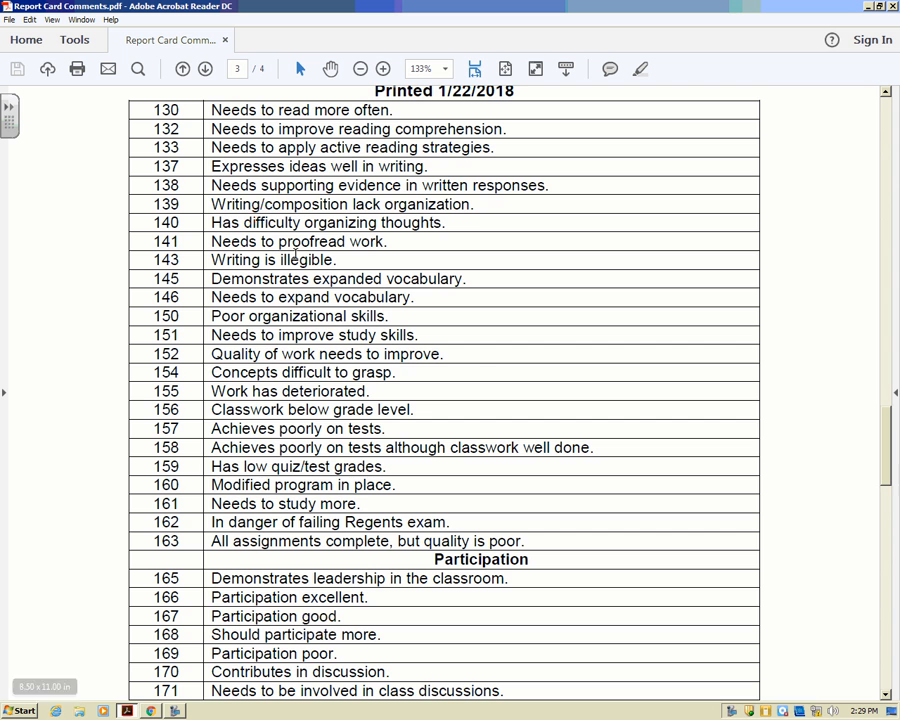
scroll(289, 260, up, 15)
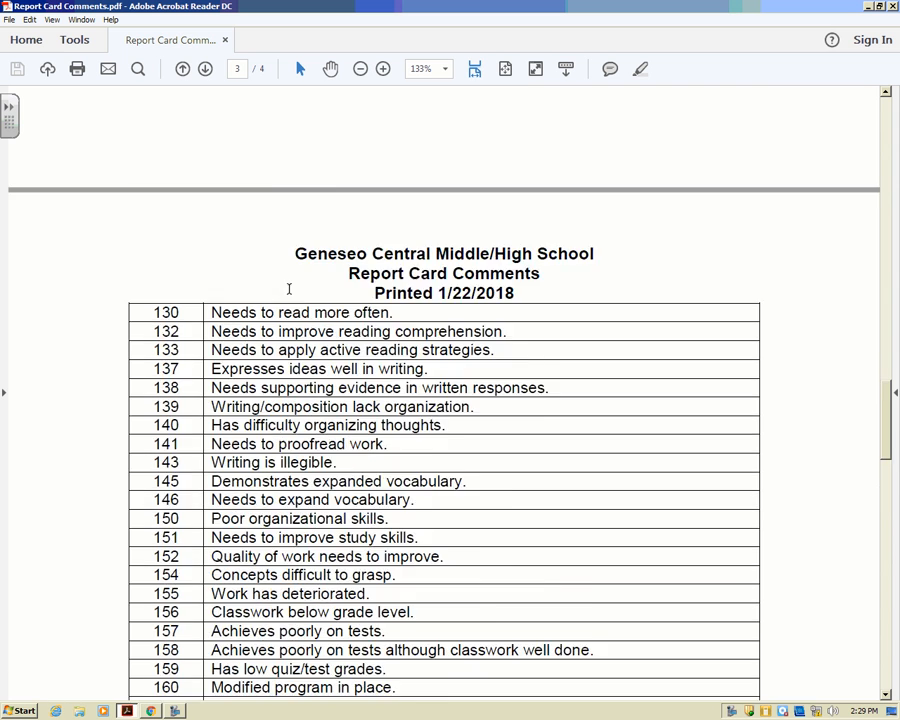
scroll(288, 268, up, 15)
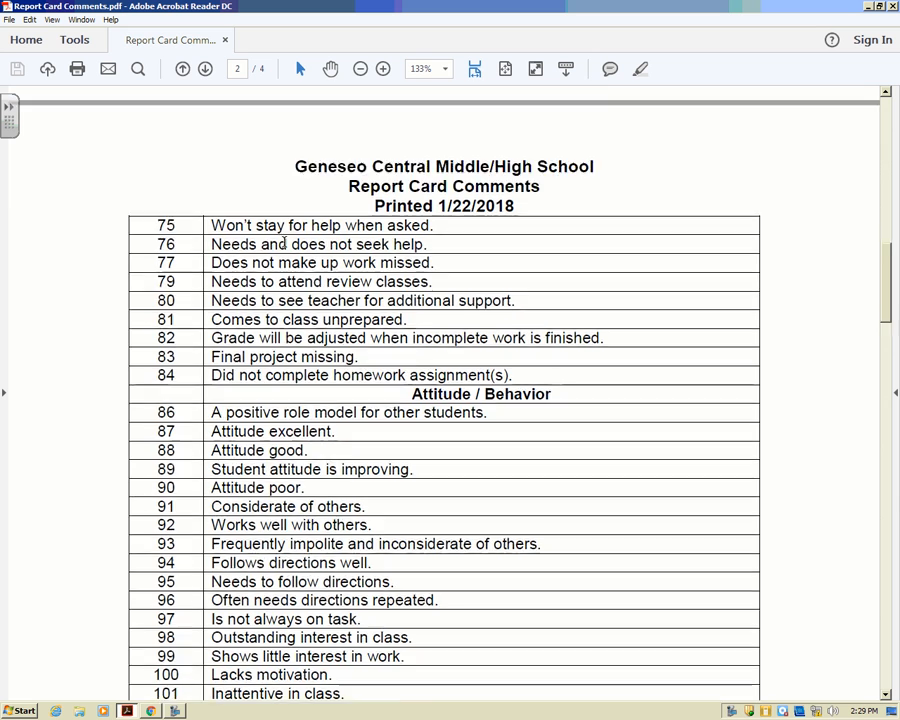
scroll(281, 237, up, 3)
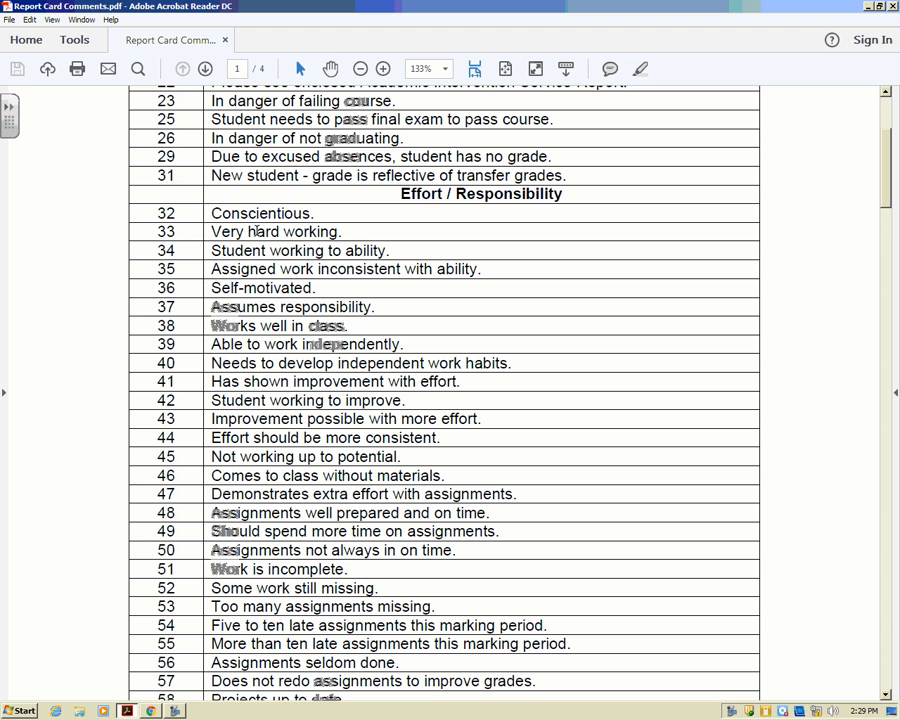
click(868, 6)
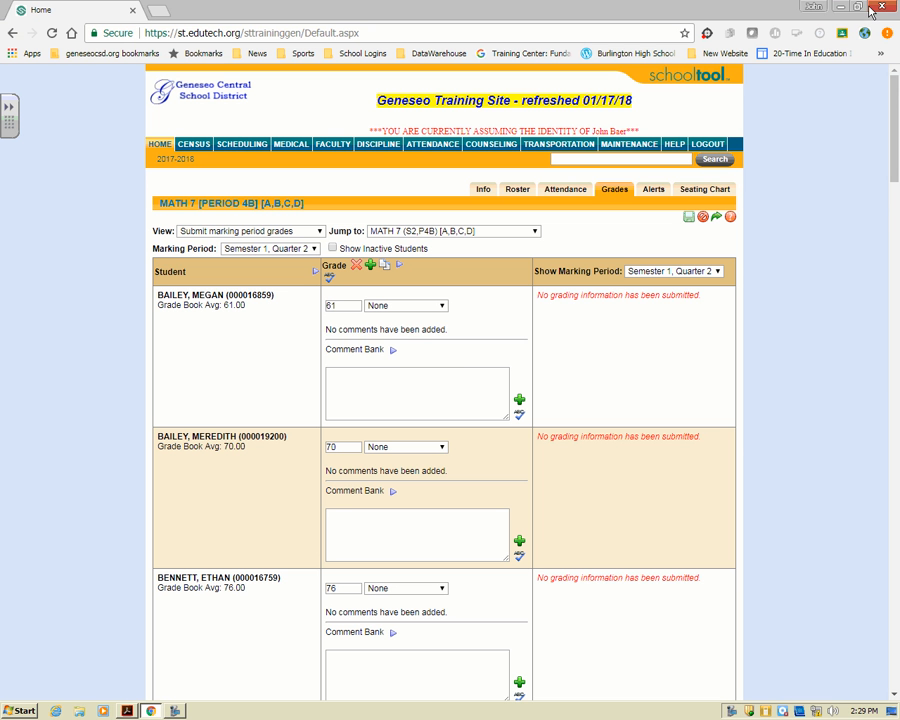
Step: Enter comment number 33 for the first student and copy it to every student in the class
click(432, 380)
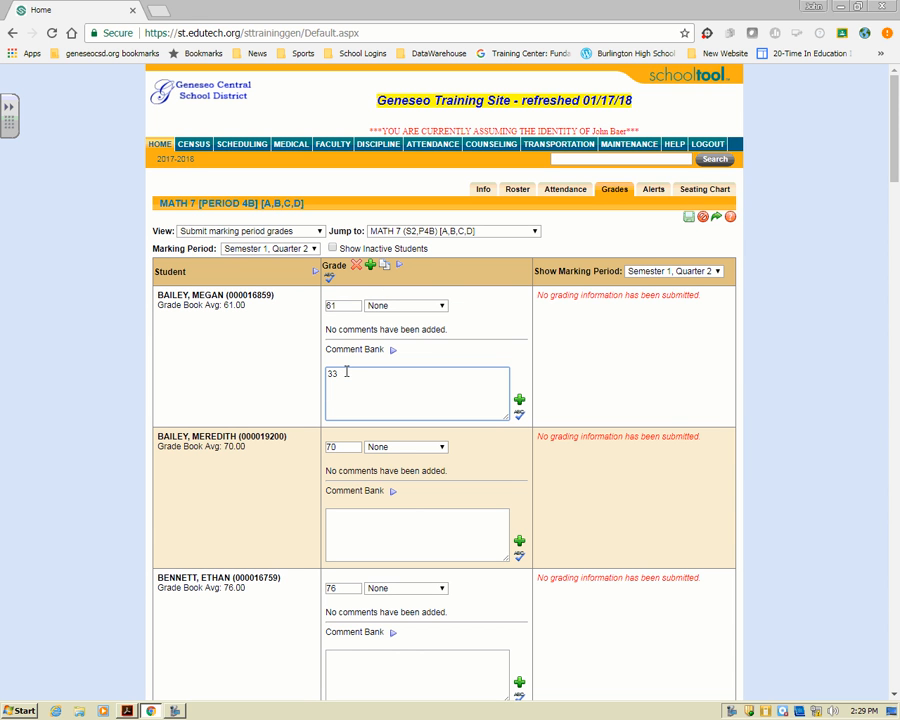
click(386, 268)
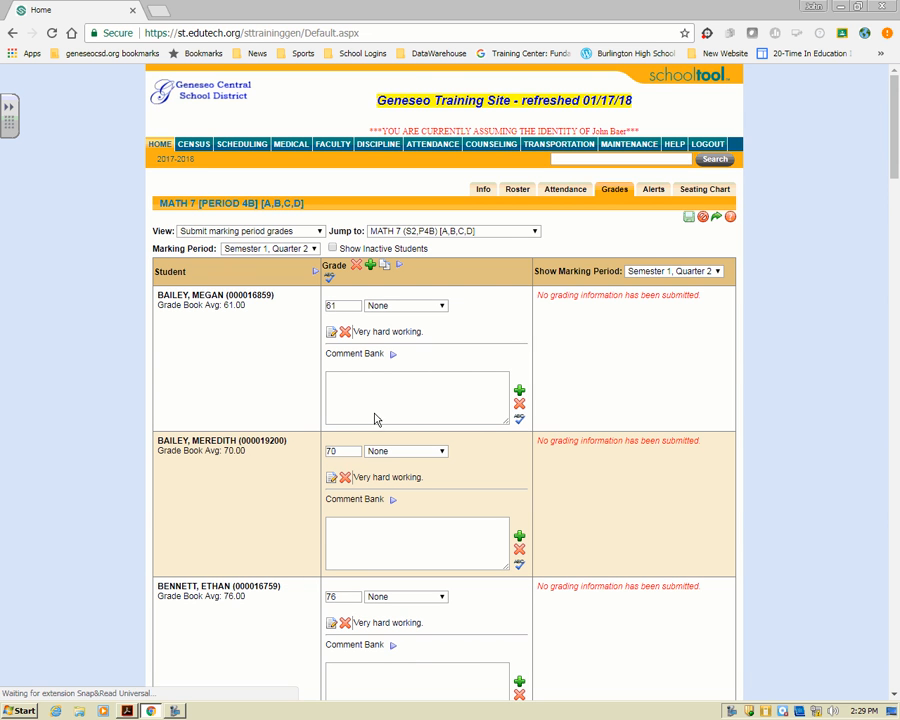
scroll(412, 652, down, 2)
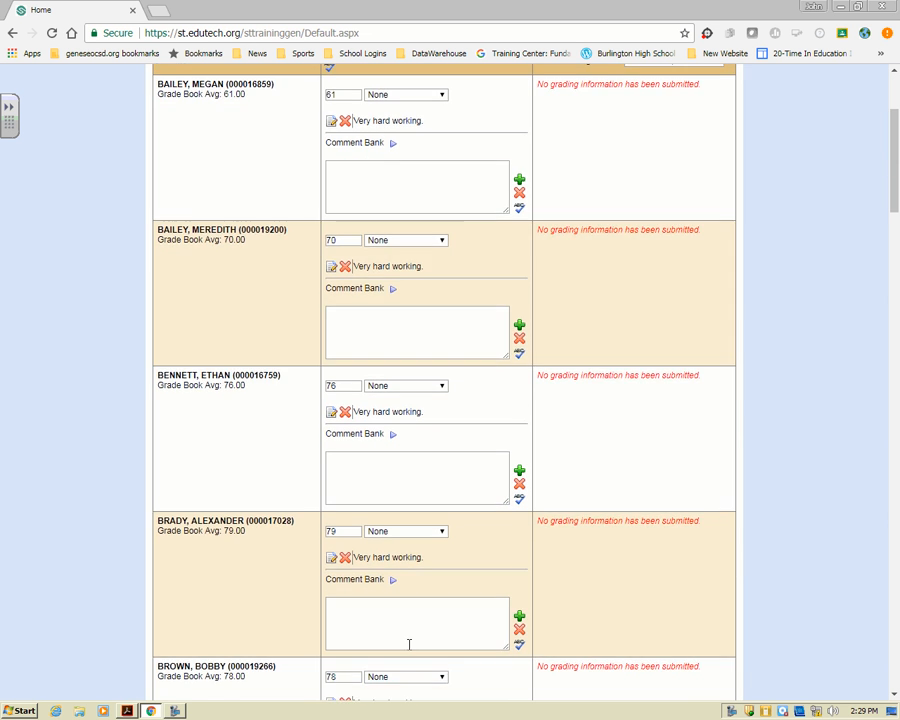
scroll(408, 644, up, 3)
Step: Write the comment "The project that students are working on will continue until February" for the first student and copy it to all students
click(366, 399)
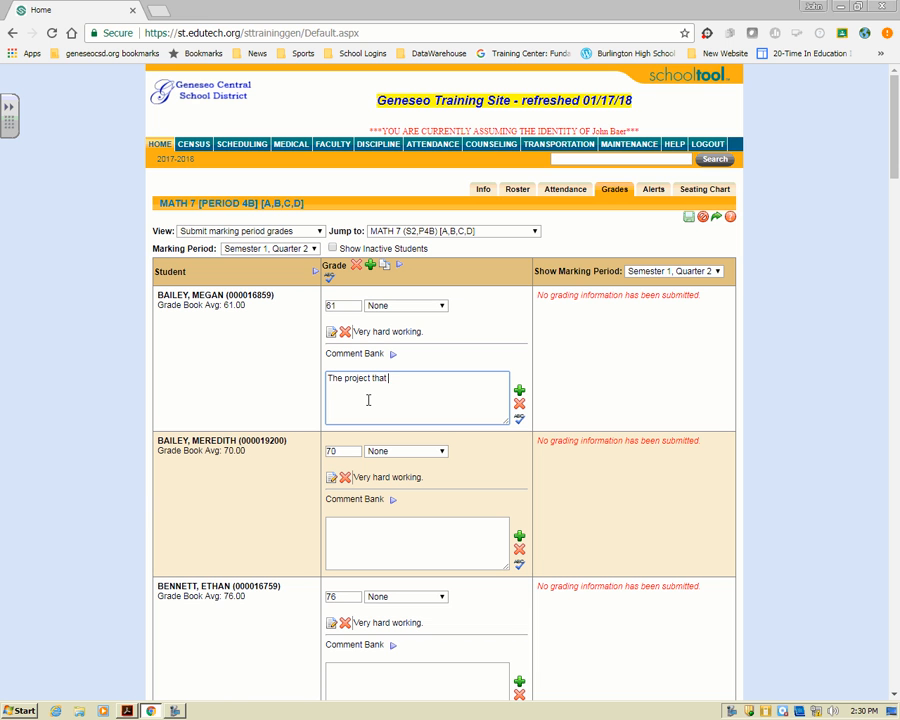
text(The project that students are working on will conti)
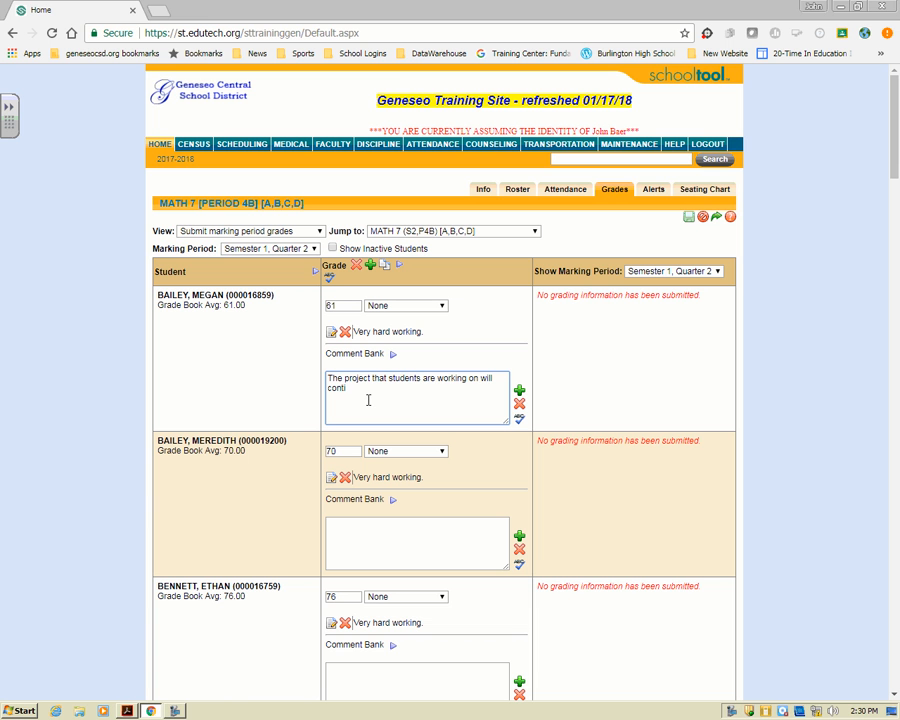
text(nue until February)
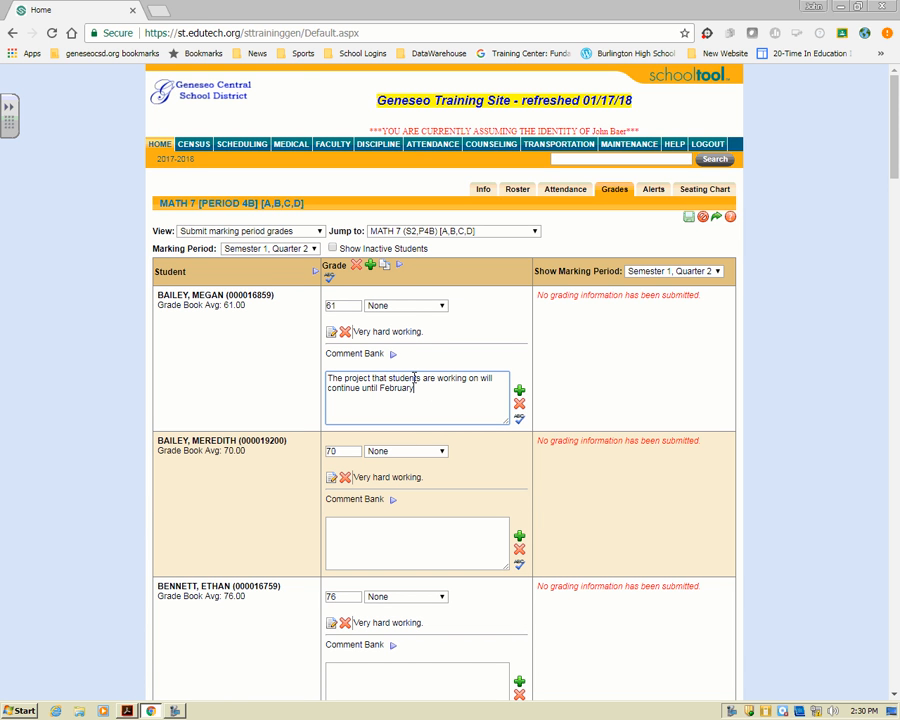
click(386, 268)
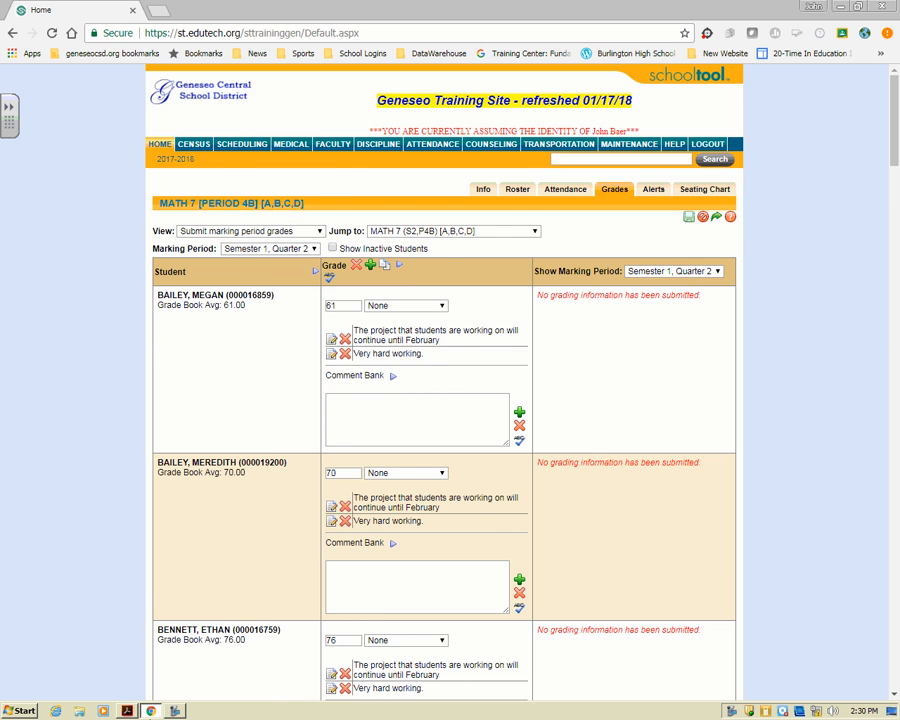
Step: Review the numbered comments on the first two pages of Report Card Comments.pdf in Adobe Acrobat Reader, and return to the grade page
click(130, 711)
scroll(336, 436, up, 3)
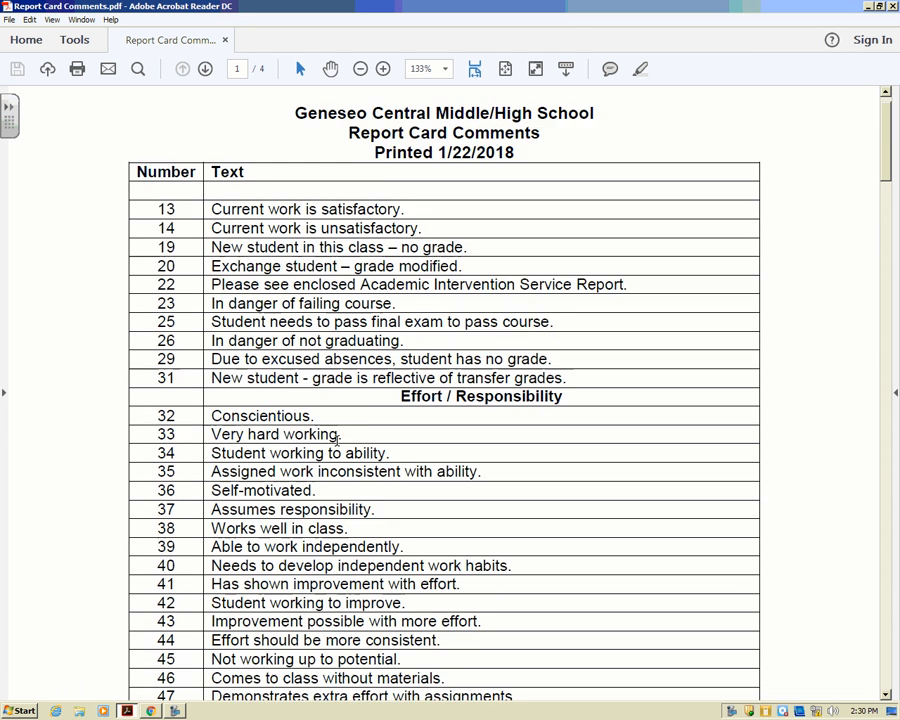
scroll(337, 437, up, 1)
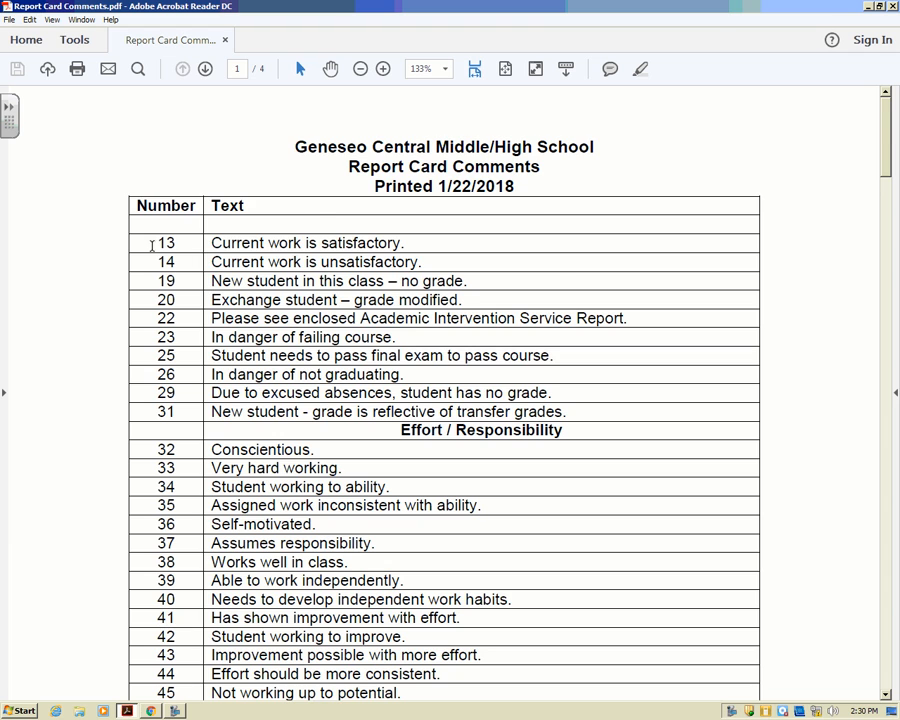
scroll(315, 295, down, 15)
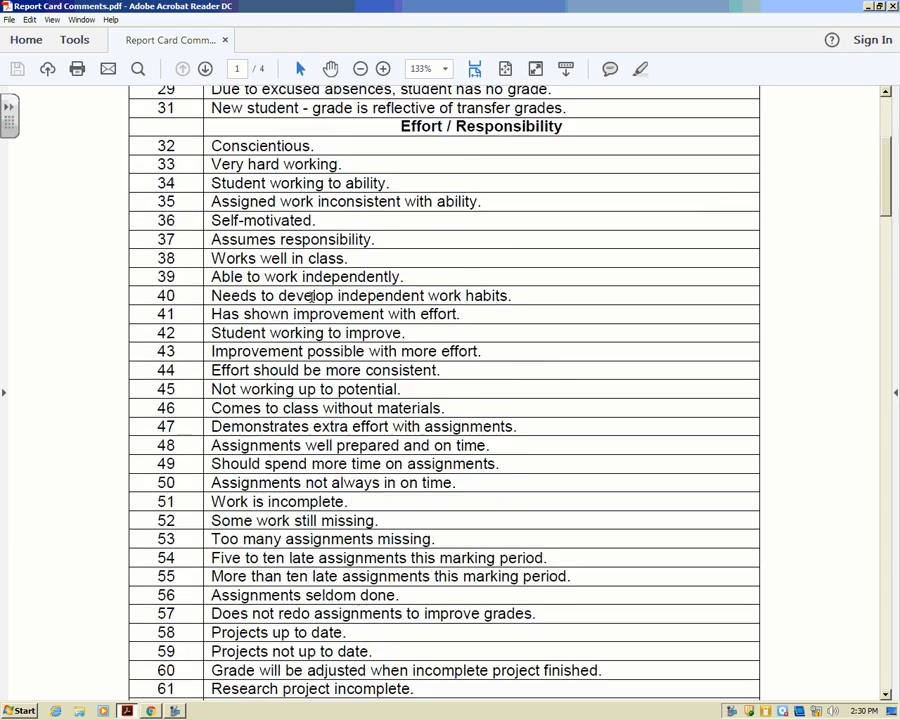
scroll(308, 292, down, 15)
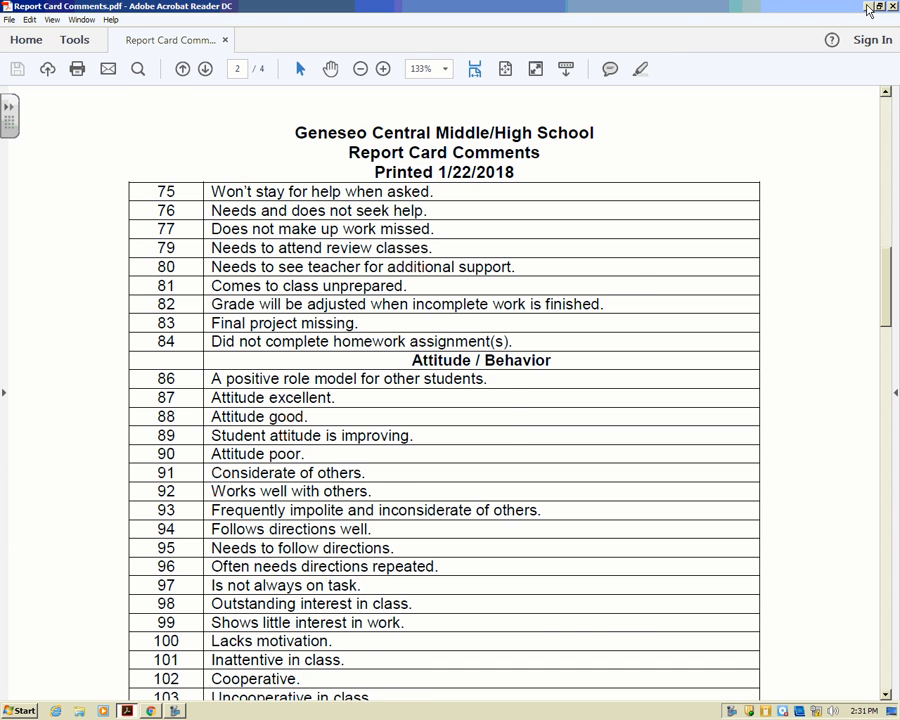
click(868, 8)
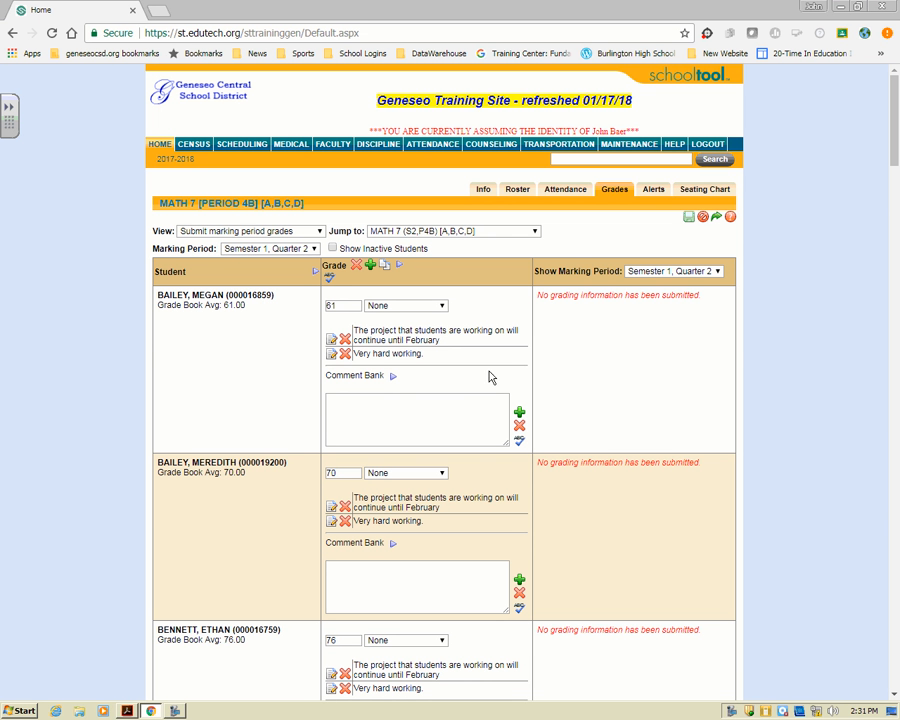